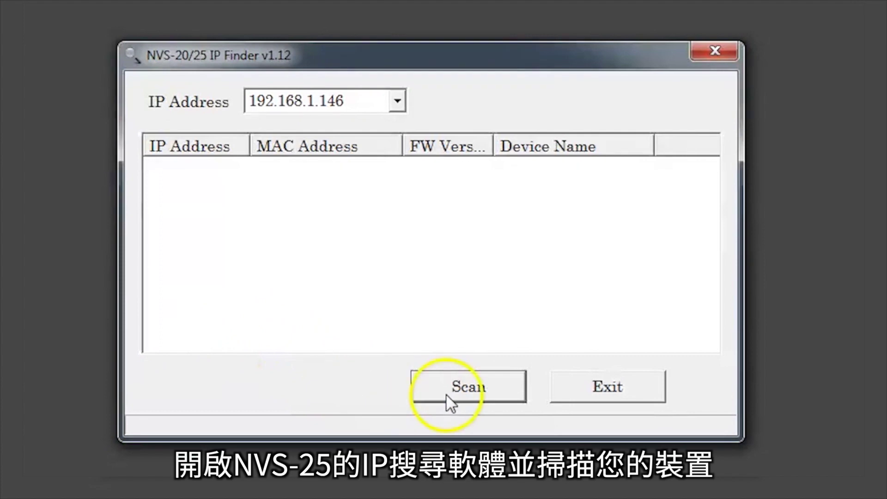
# Scan for NVS-25 units and open the web server of the one at 192.168.1.20
pyautogui.click(447, 391)
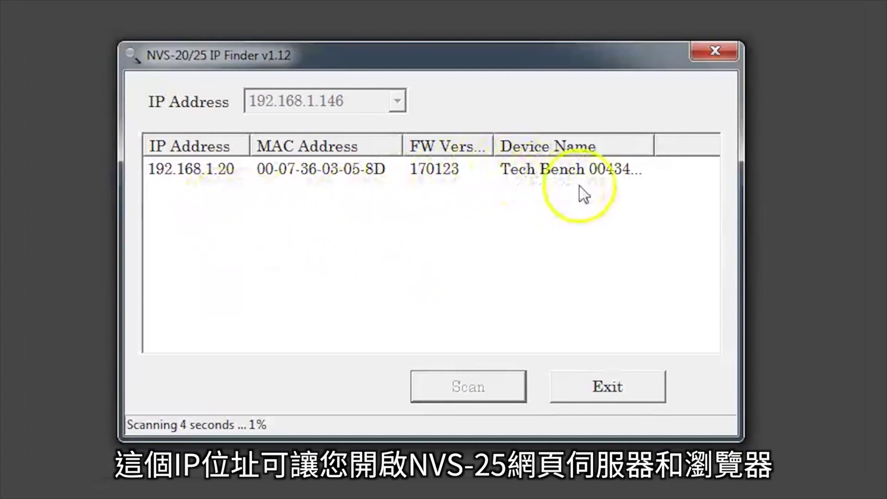
pyautogui.doubleClick(383, 174)
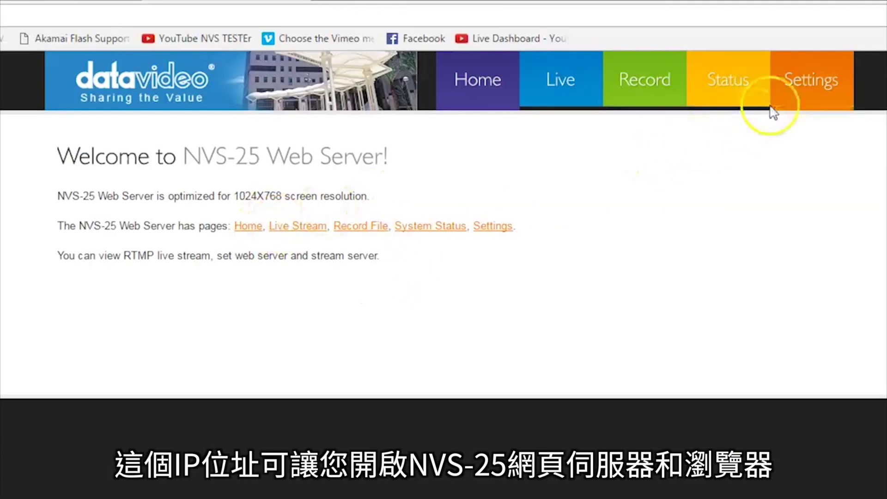
# Set the NVS-25 Live Stream Setup stream server to RTMP Local and apply it
pyautogui.click(816, 82)
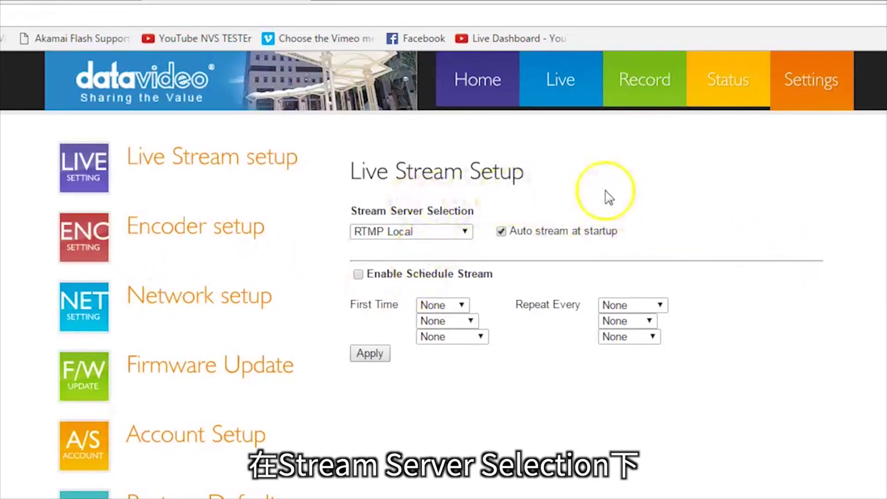
pyautogui.click(458, 237)
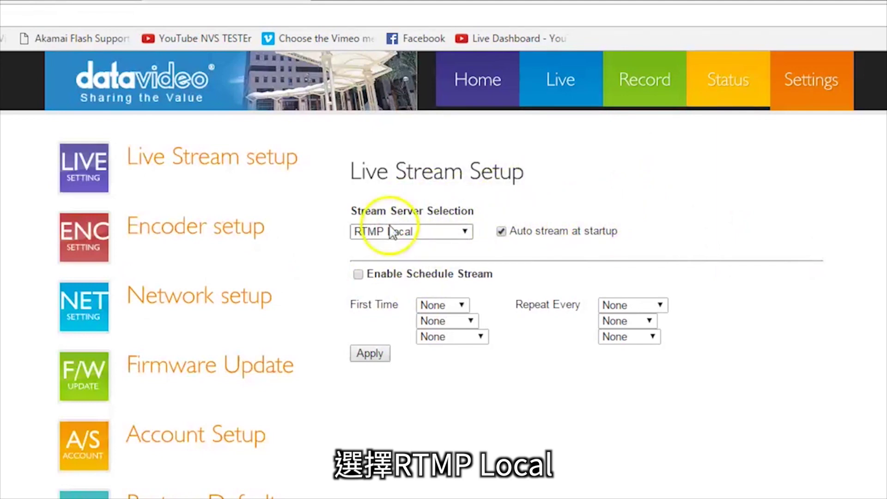
pyautogui.click(369, 354)
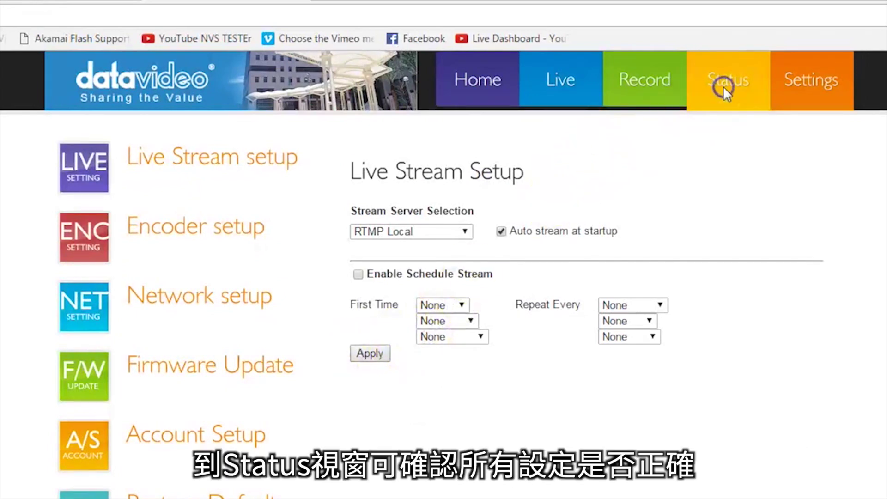
# Check the Status page, then select rtmp://192.168.1.20/live/nvs25 on the Live page for copying
pyautogui.click(722, 86)
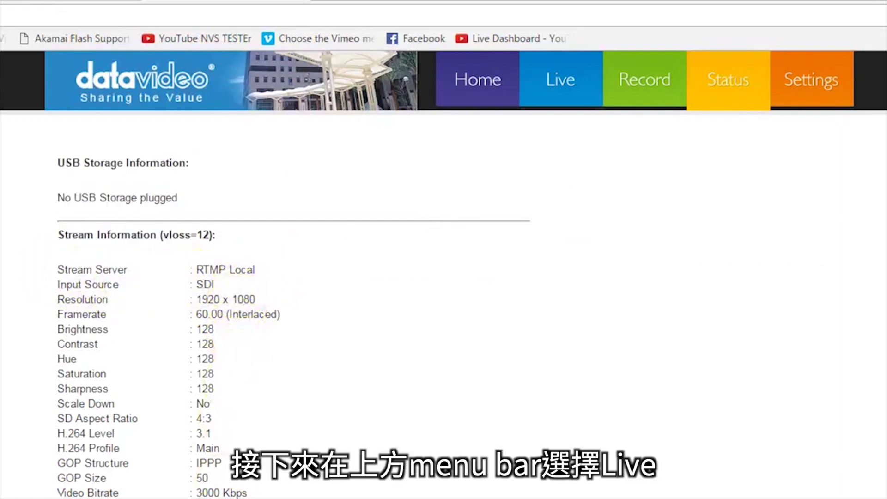
pyautogui.click(568, 103)
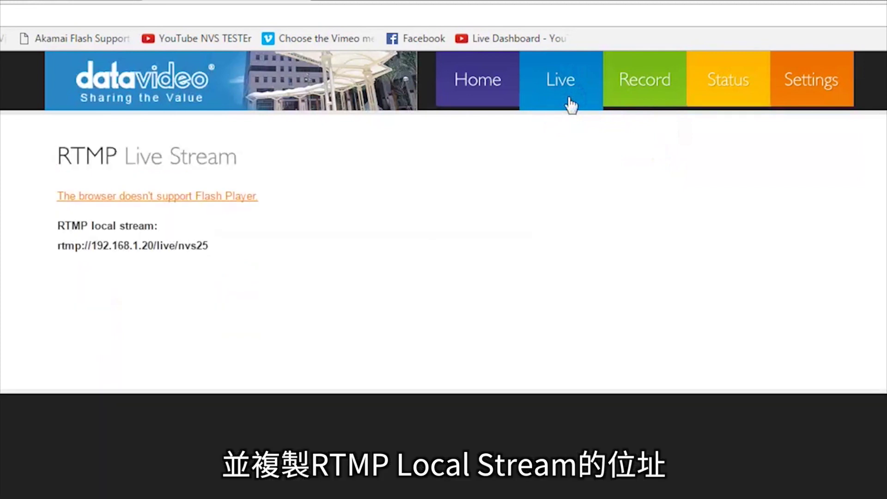
pyautogui.click(235, 256)
pyautogui.moveTo(234, 256); pyautogui.dragTo(68, 237)
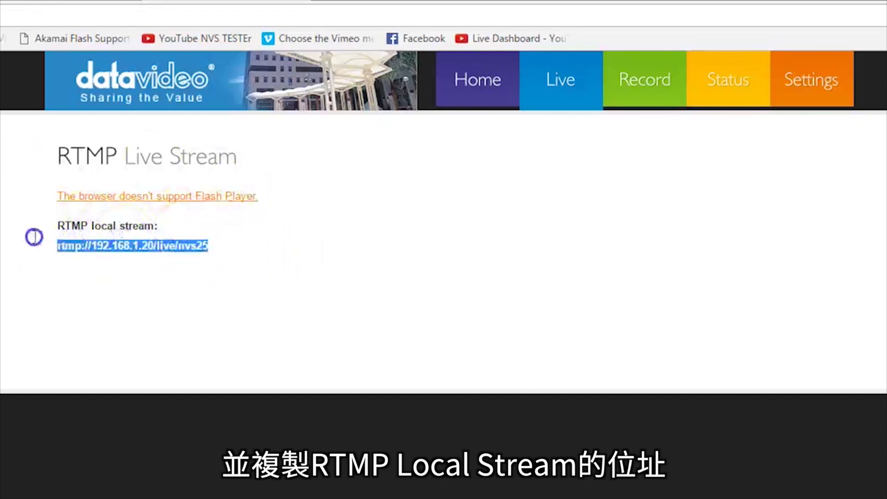
pyautogui.rightClick(118, 245)
# Copy the RTMP address, then launch the NVD-20/NVD-25/NVP-20 IP Finder and scan for the NVD-25
pyautogui.click(146, 258)
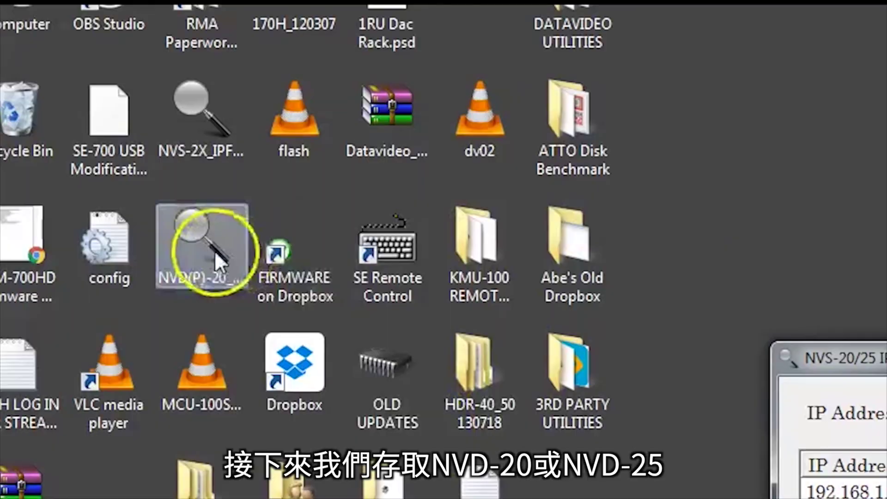
pyautogui.doubleClick(215, 250)
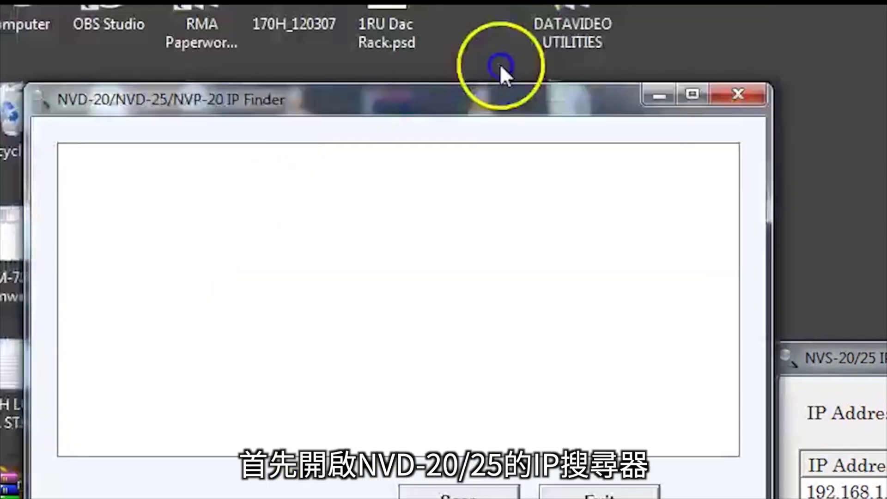
pyautogui.moveTo(499, 74); pyautogui.dragTo(368, 58)
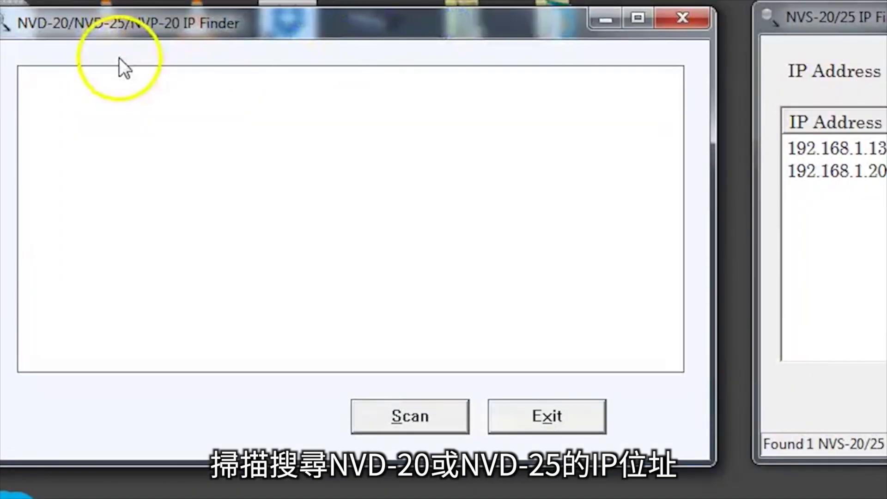
pyautogui.click(393, 412)
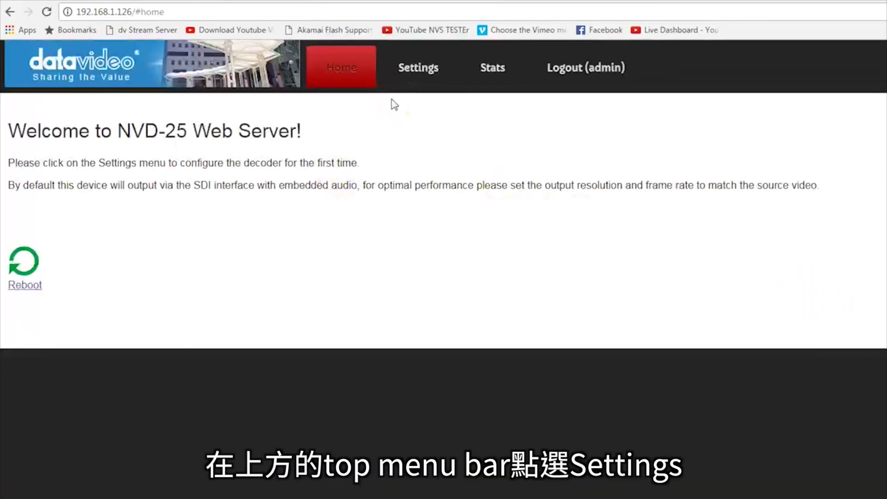
# In NVD-25 Live Stream Setup, replace the input stream with rtmp://192.168.1.20/live/nvs25 and save
pyautogui.click(396, 80)
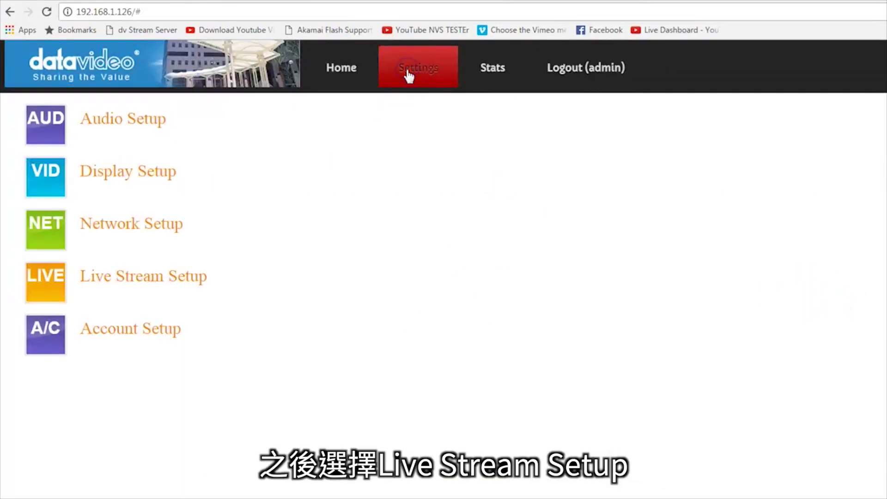
pyautogui.click(45, 285)
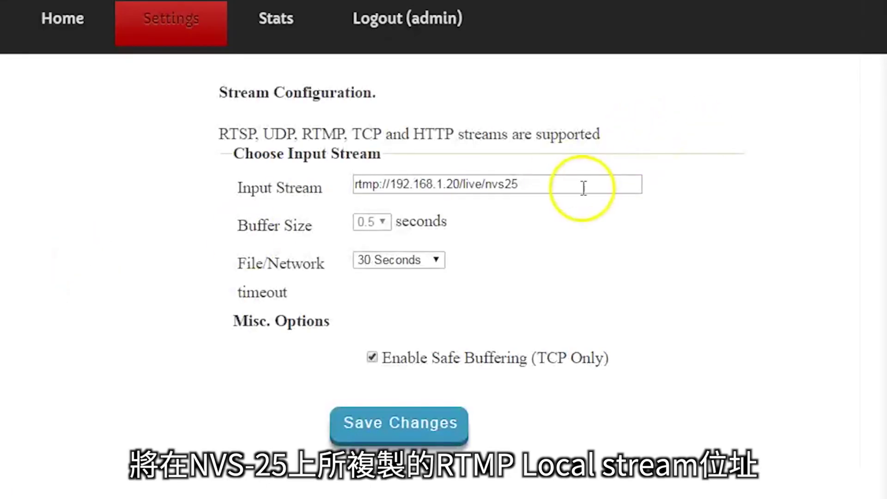
pyautogui.moveTo(586, 187); pyautogui.dragTo(229, 190)
pyautogui.rightClick(405, 183)
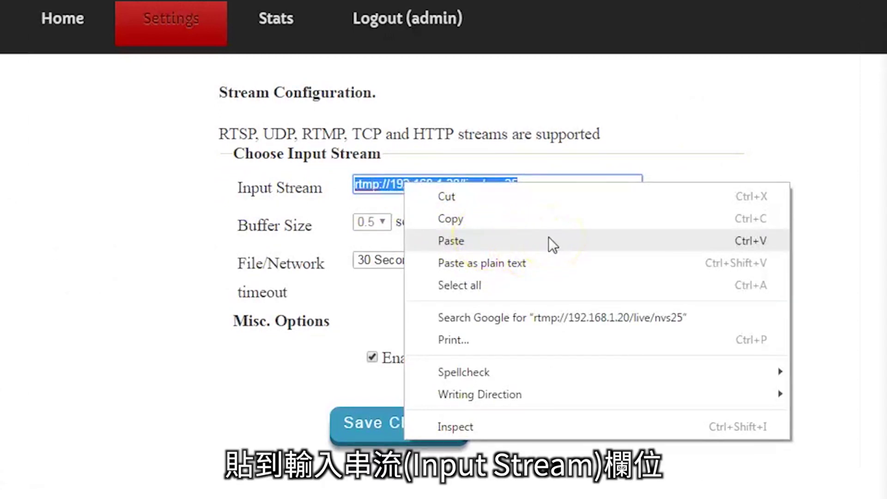
pyautogui.click(548, 240)
pyautogui.click(548, 236)
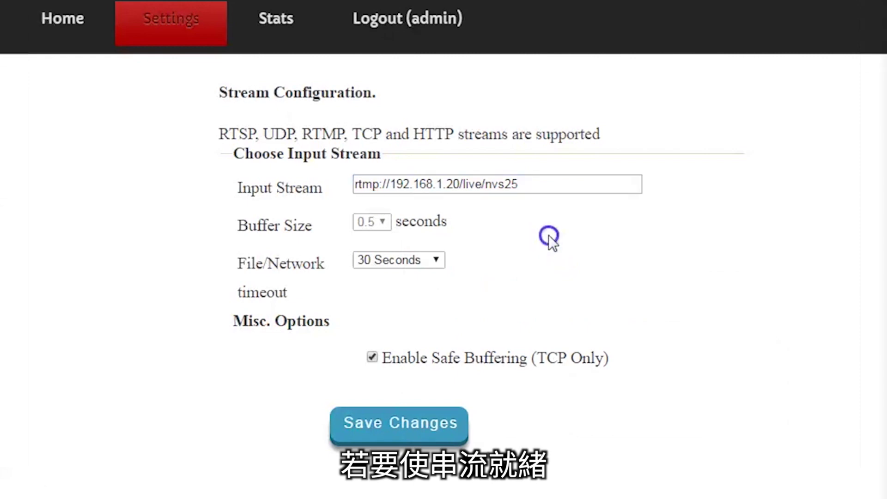
pyautogui.click(425, 437)
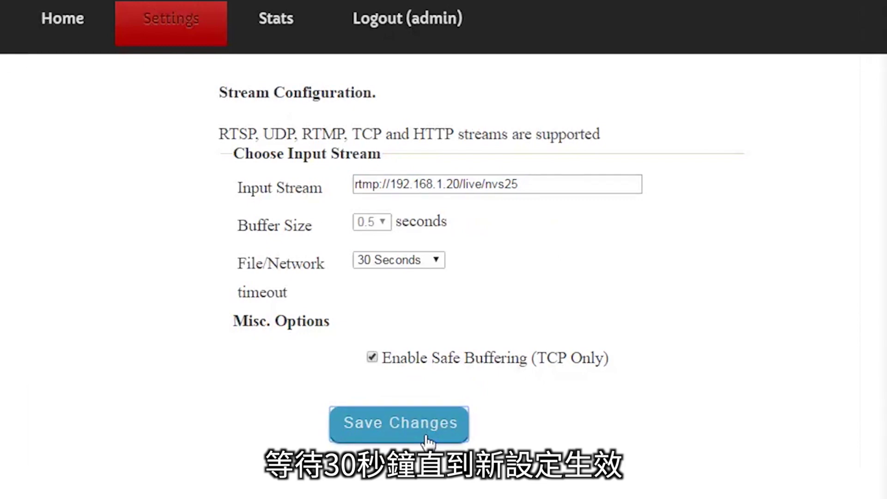
pyautogui.click(646, 52)
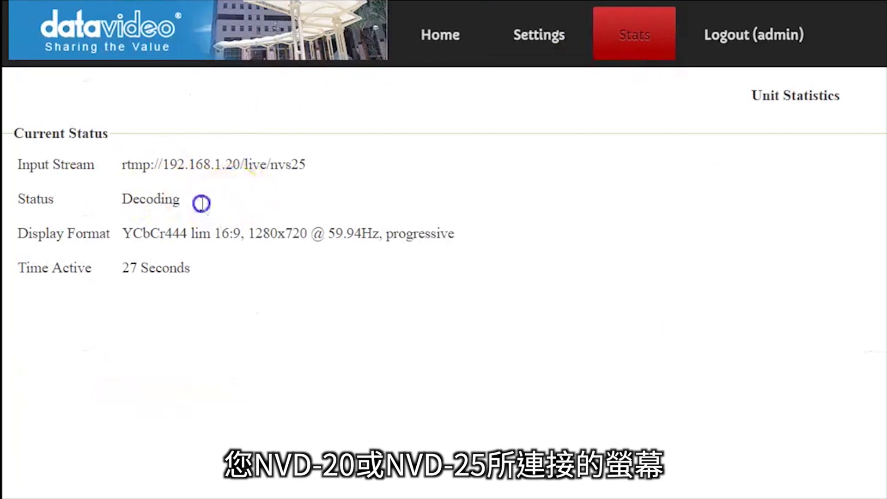
# Highlight the Decoding status for the rtmp://192.168.1.20/live/nvs25 input stream in Unit Statistics
pyautogui.moveTo(200, 200); pyautogui.dragTo(64, 209)
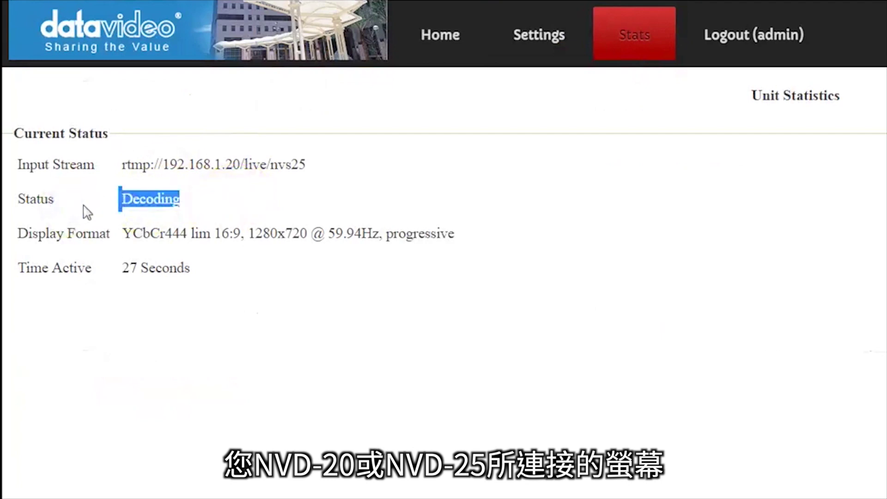